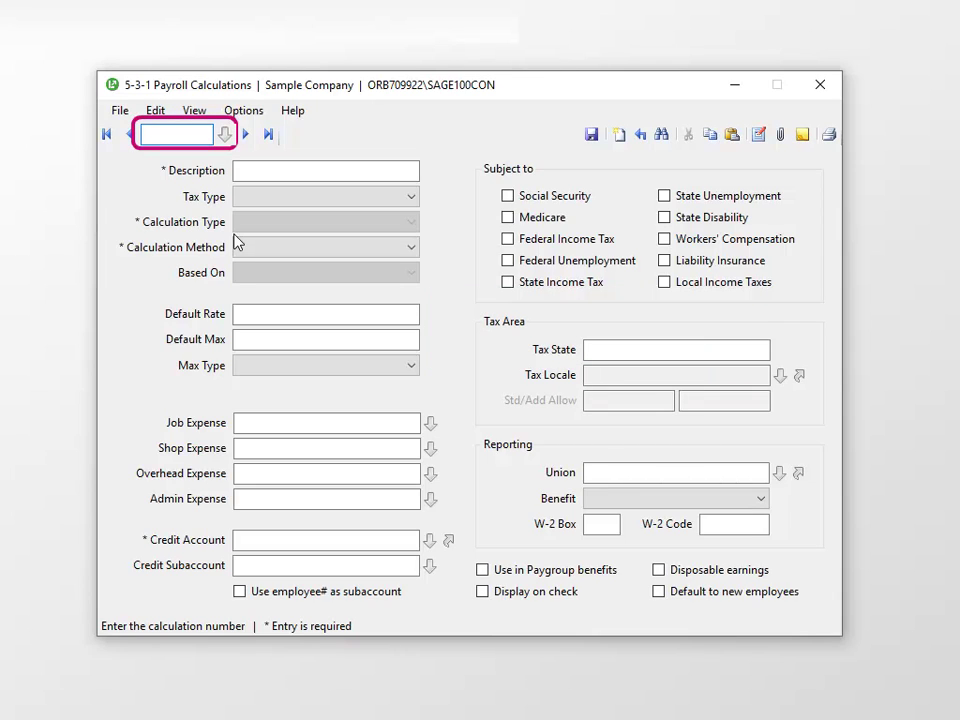
- Load calculation 1, Employee Social Security, and save its Default Max as 160,200.00
left_click(226, 139)
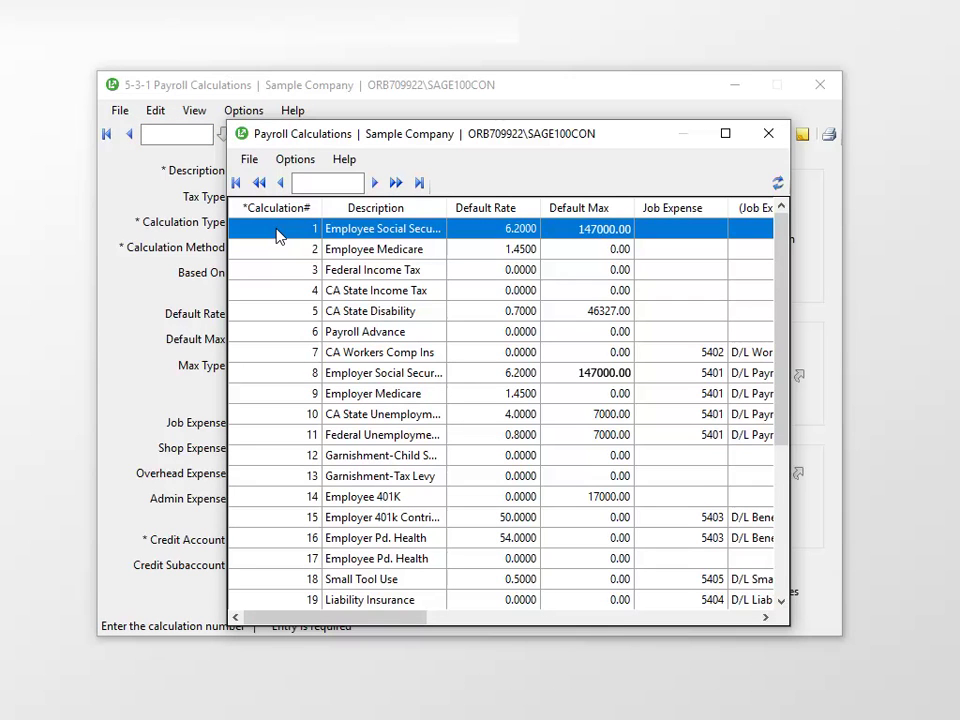
double_click(278, 235)
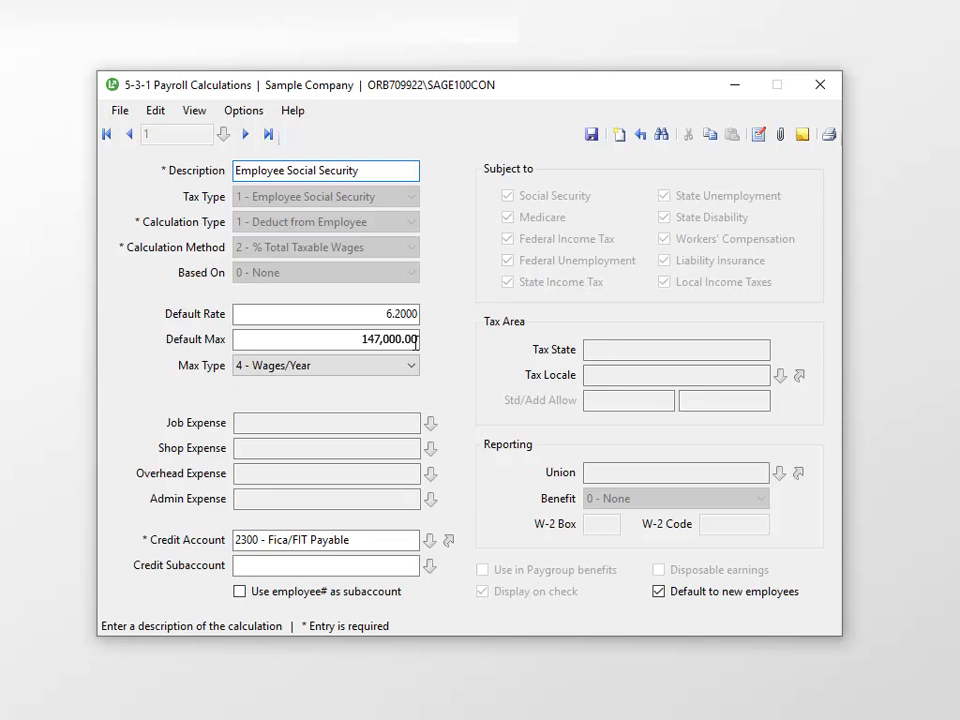
key("BackSpace")
key("BackSpace")
key("BackSpace")
key("BackSpace")
key("BackSpace")
key("BackSpace")
key("BackSpace")
key("BackSpace")
key("BackSpace")
key("BackSpace")
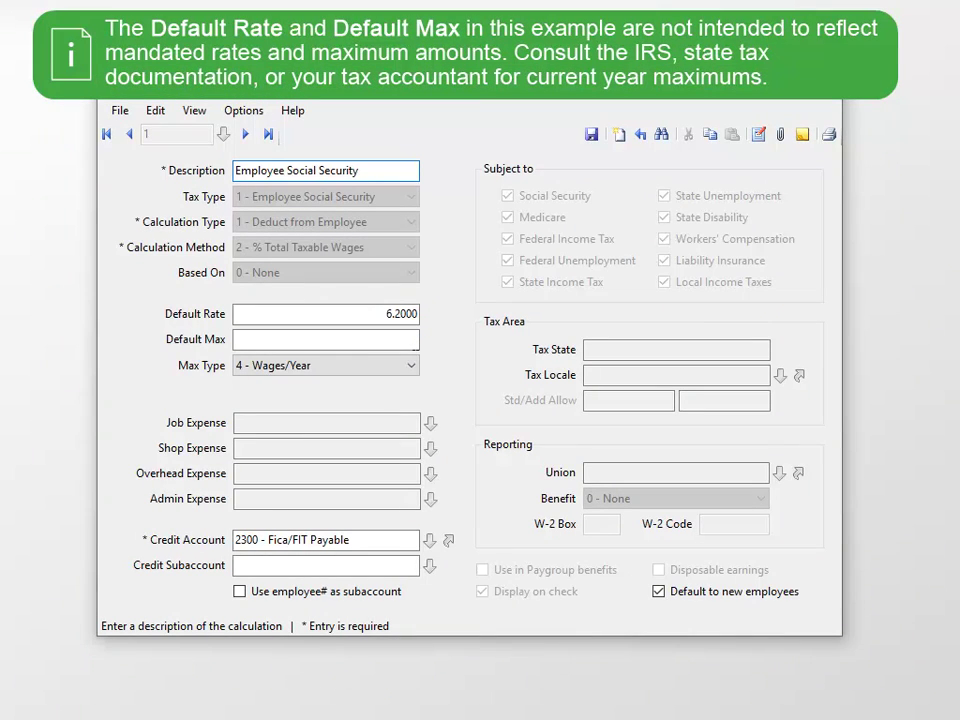
type("160200")
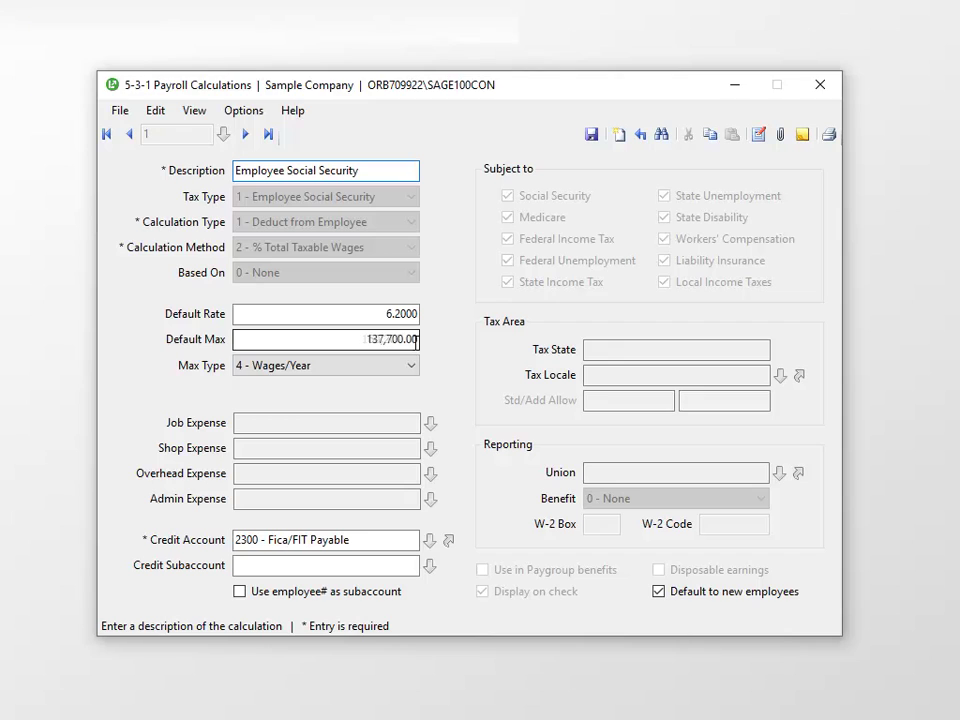
key("Tab")
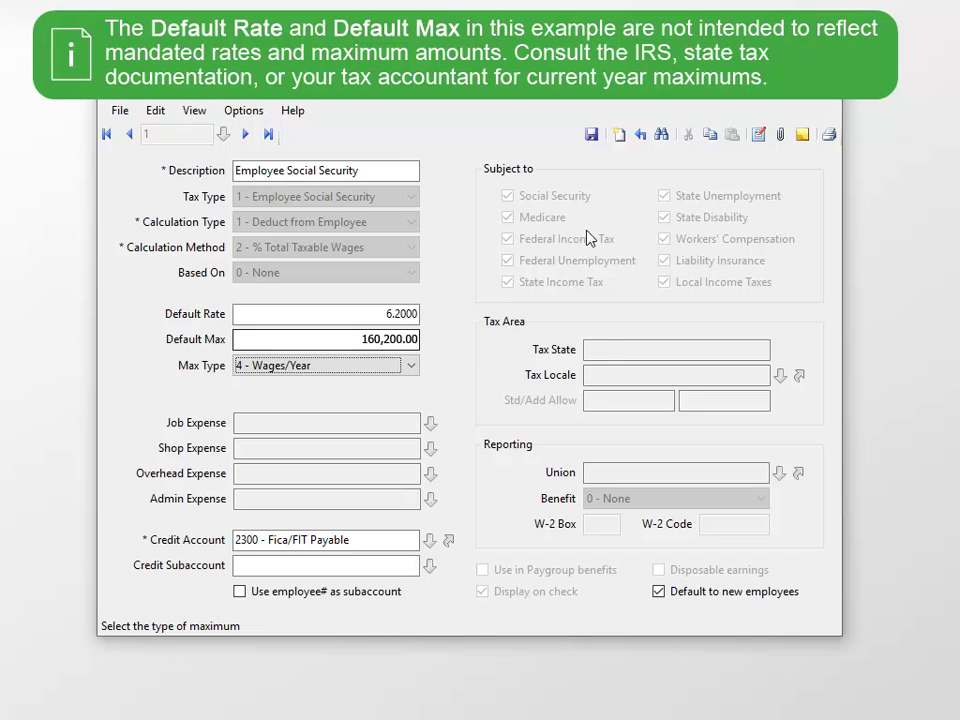
left_click(591, 134)
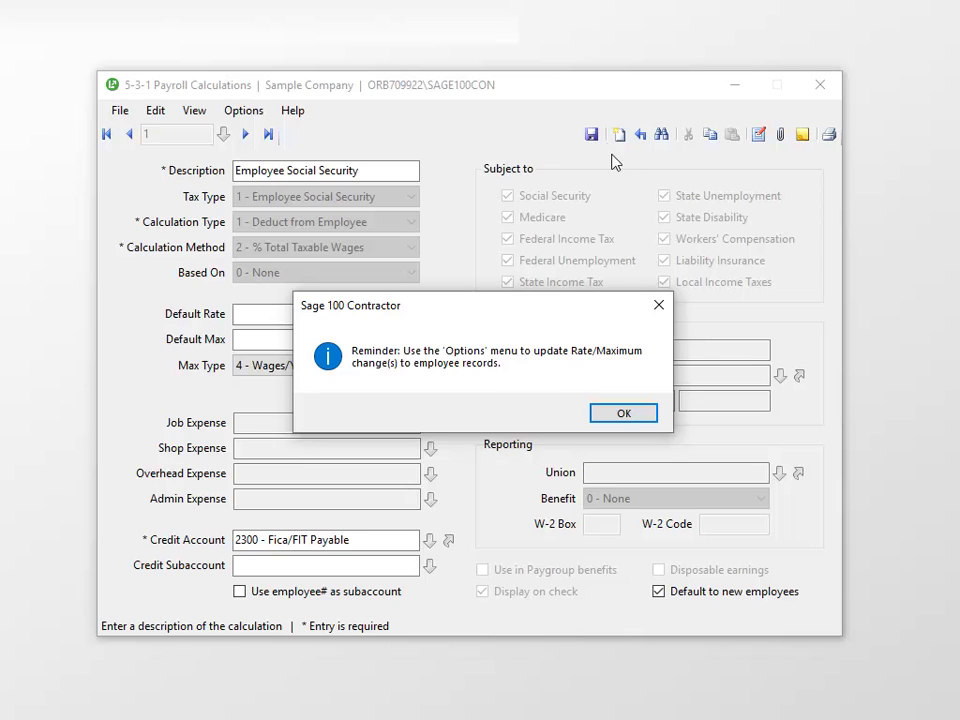
- Dismiss the reminder, recall Employee Social Security, and bring up the Update Maximum Only choices
left_click(632, 412)
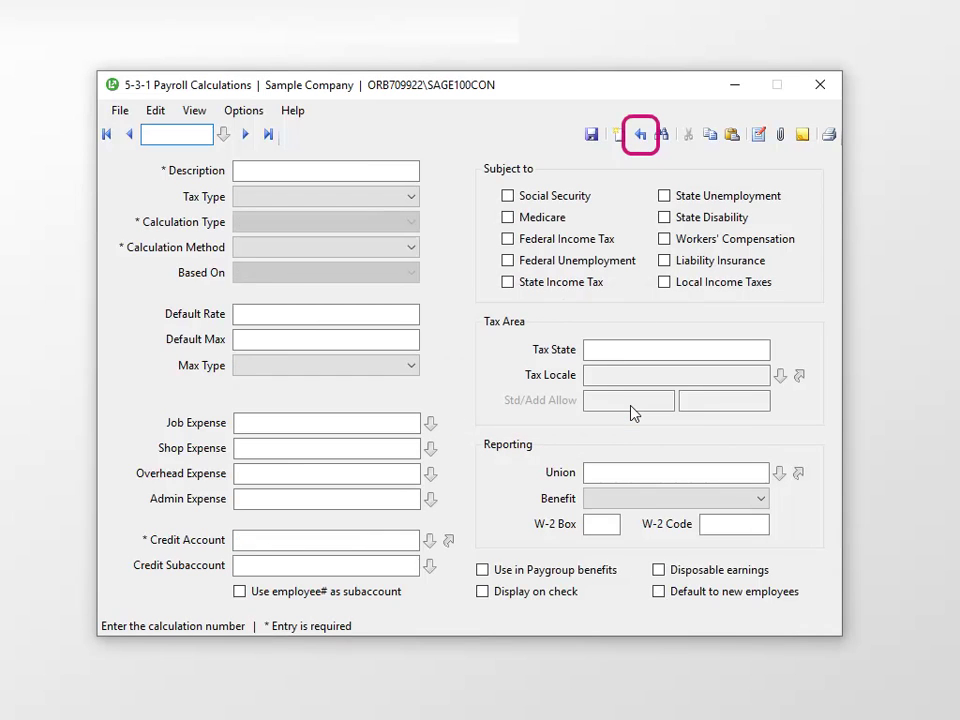
left_click(642, 140)
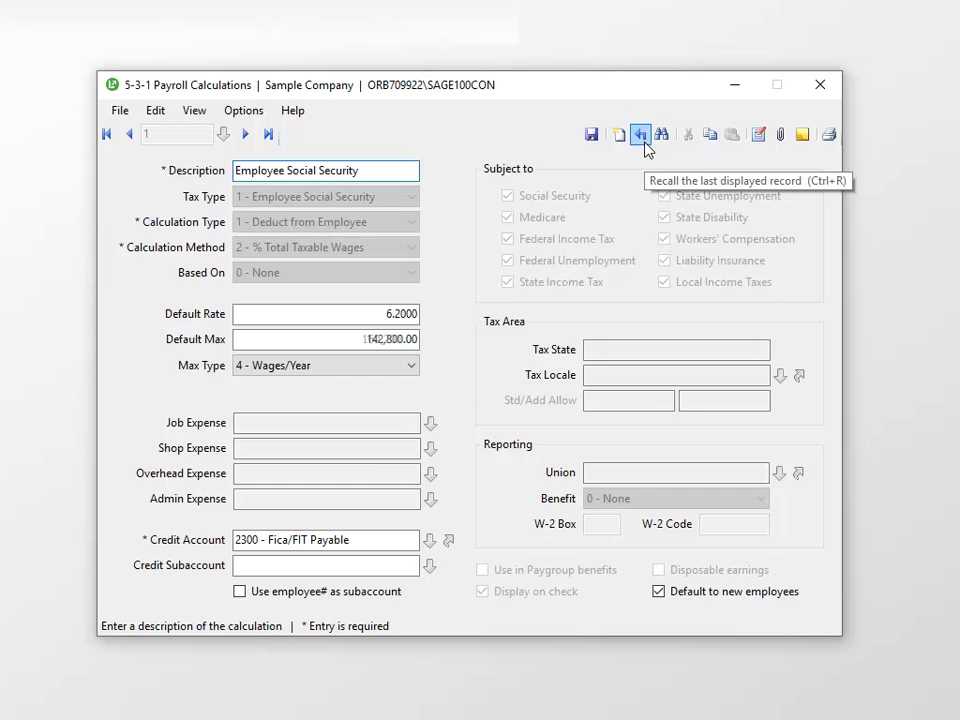
left_click(253, 118)
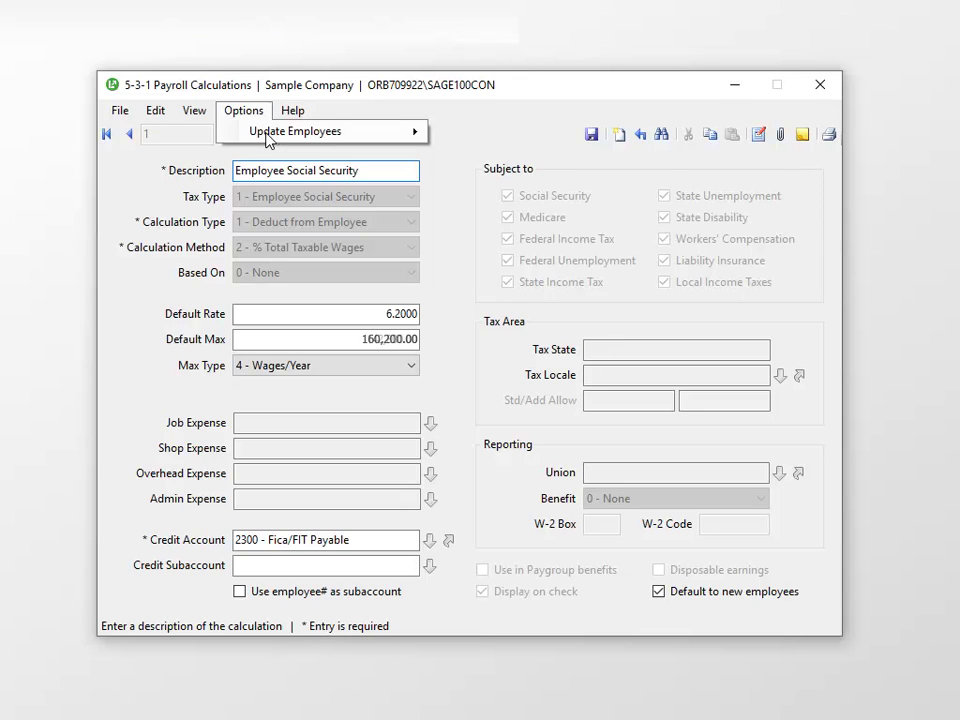
left_click(268, 141)
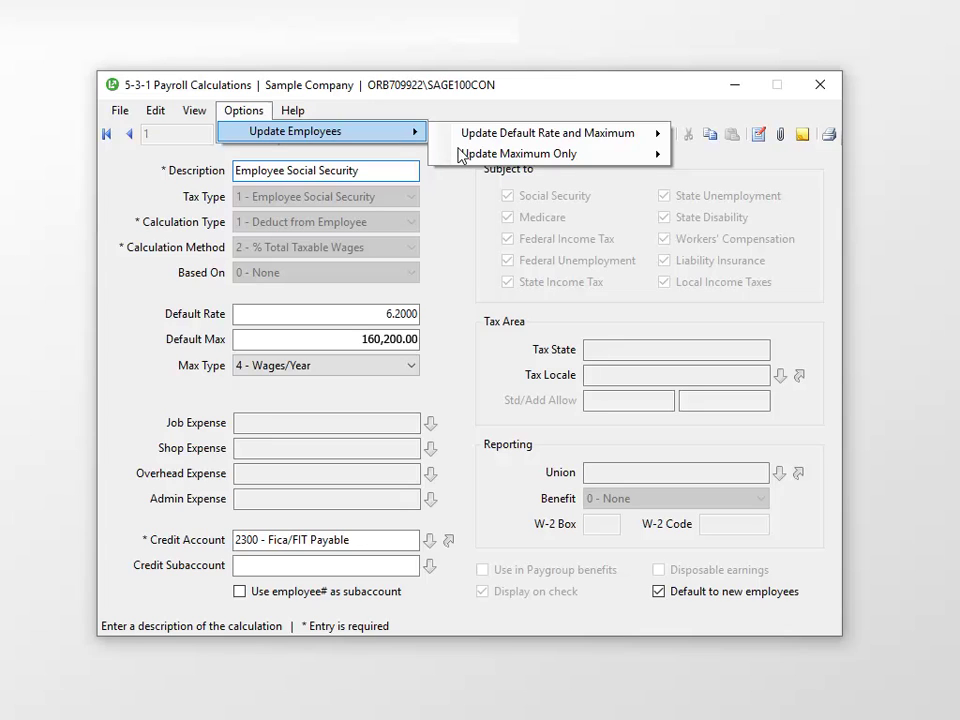
mouse_move(460, 155)
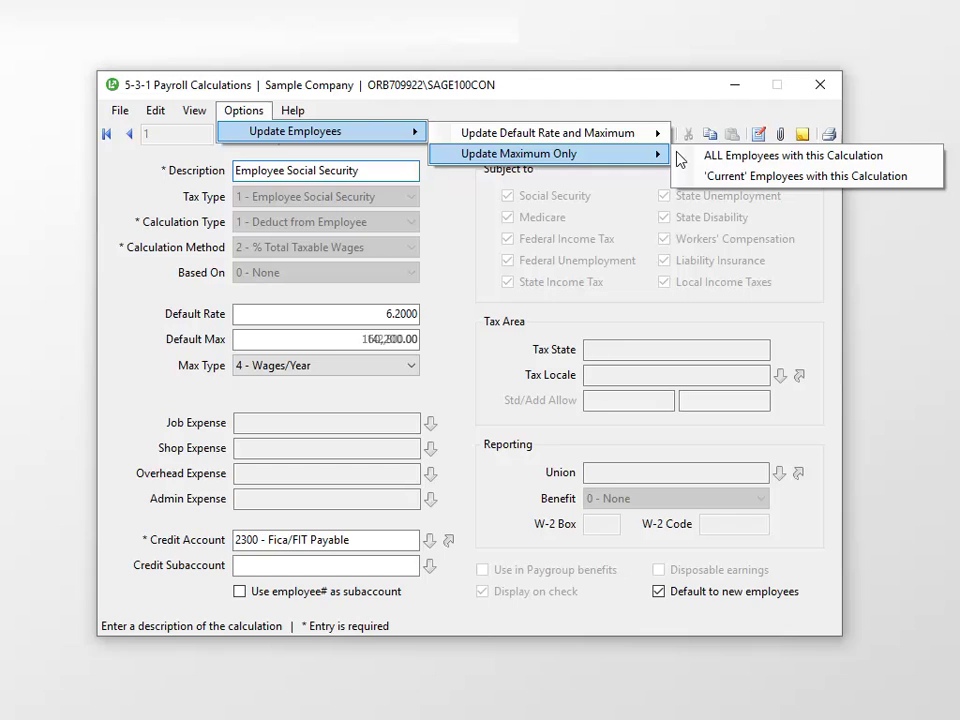
- Apply the new maximum to ALL Employees with this Calculation, confirming 68 employees updated
left_click(681, 157)
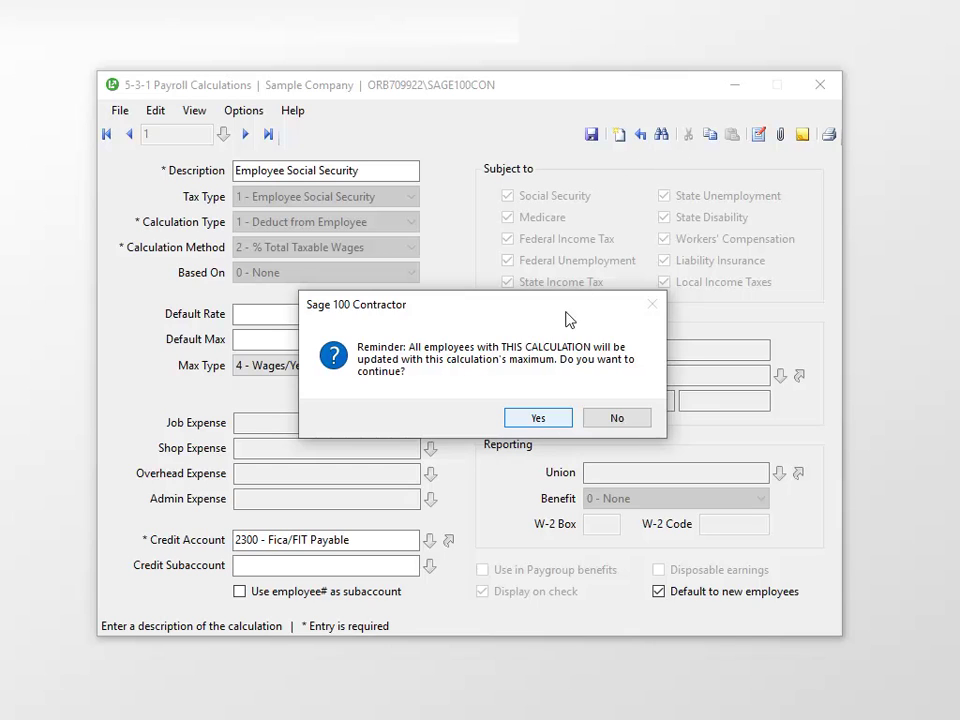
left_click(560, 425)
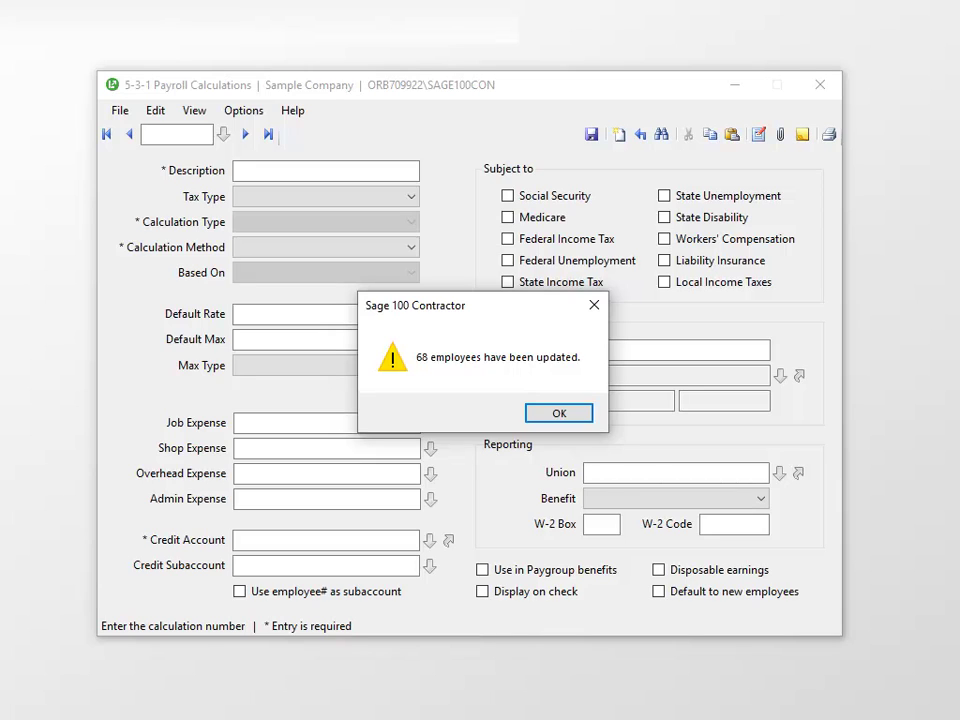
left_click(560, 421)
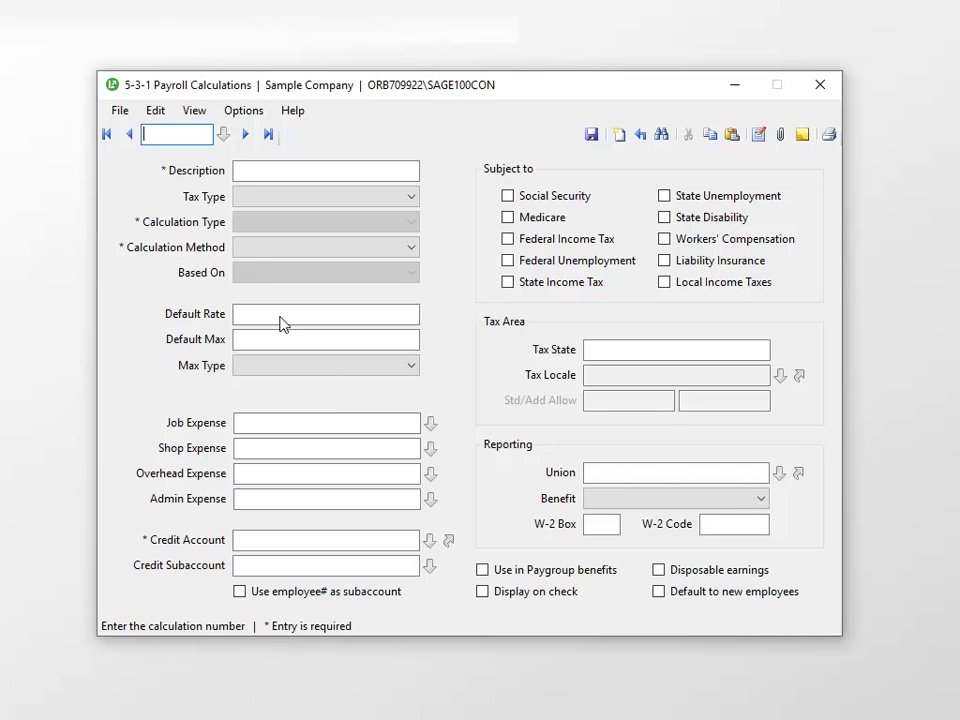
- Load calculation 8, Employer Social Security (Default Max 147,000.00), and save it
left_click(225, 137)
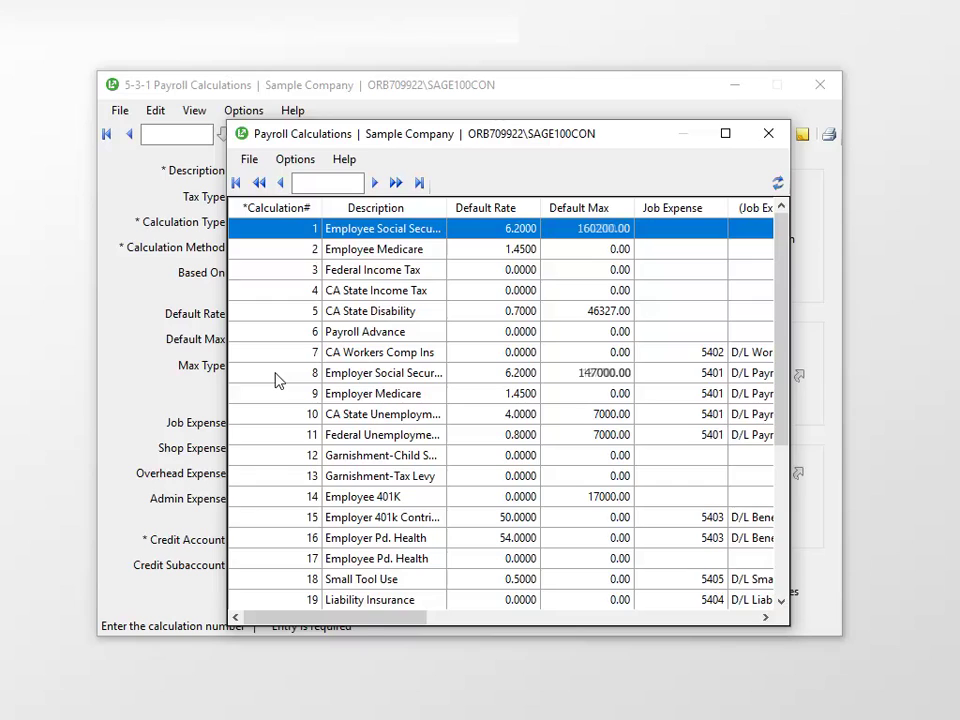
double_click(276, 374)
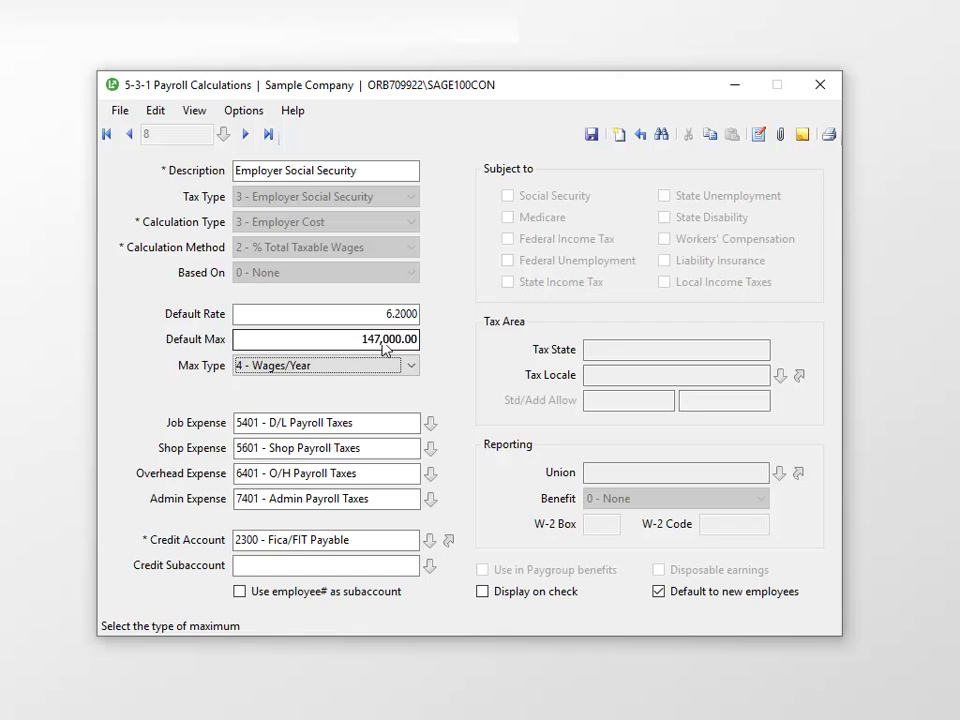
left_click(591, 134)
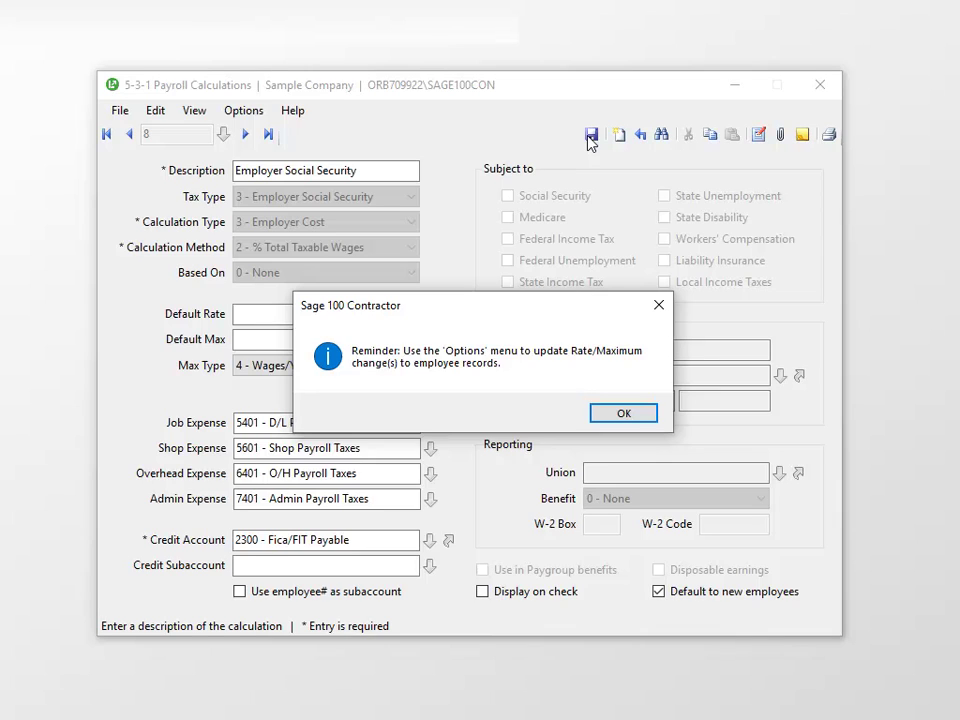
- Recall Employer Social Security and confirm Update Maximum Only for ALL Employees with this Calculation
left_click(639, 413)
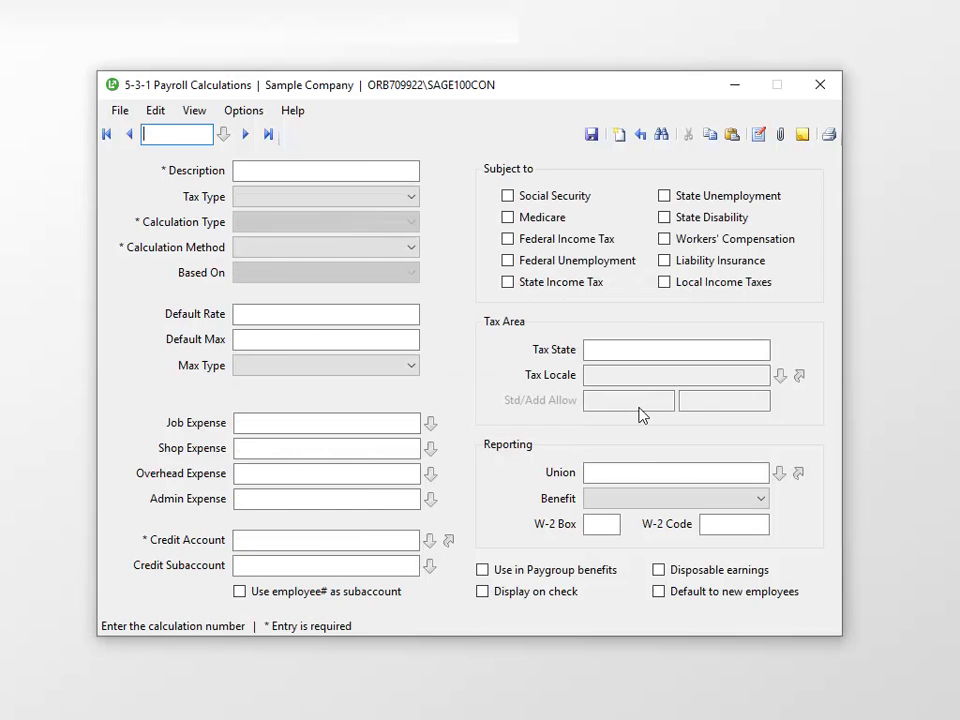
left_click(640, 134)
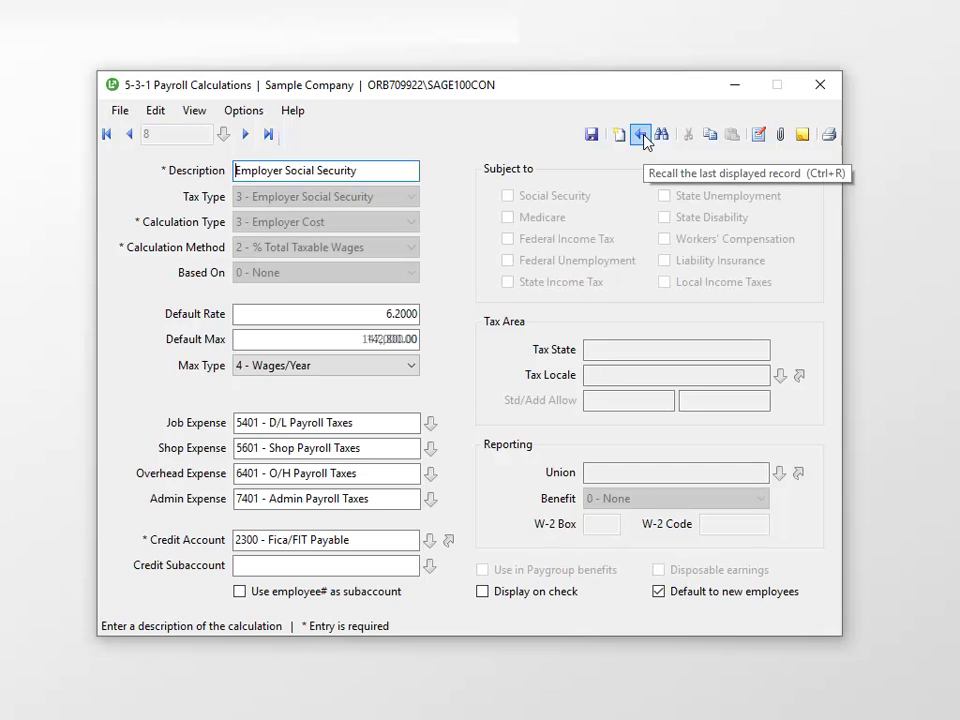
left_click(249, 115)
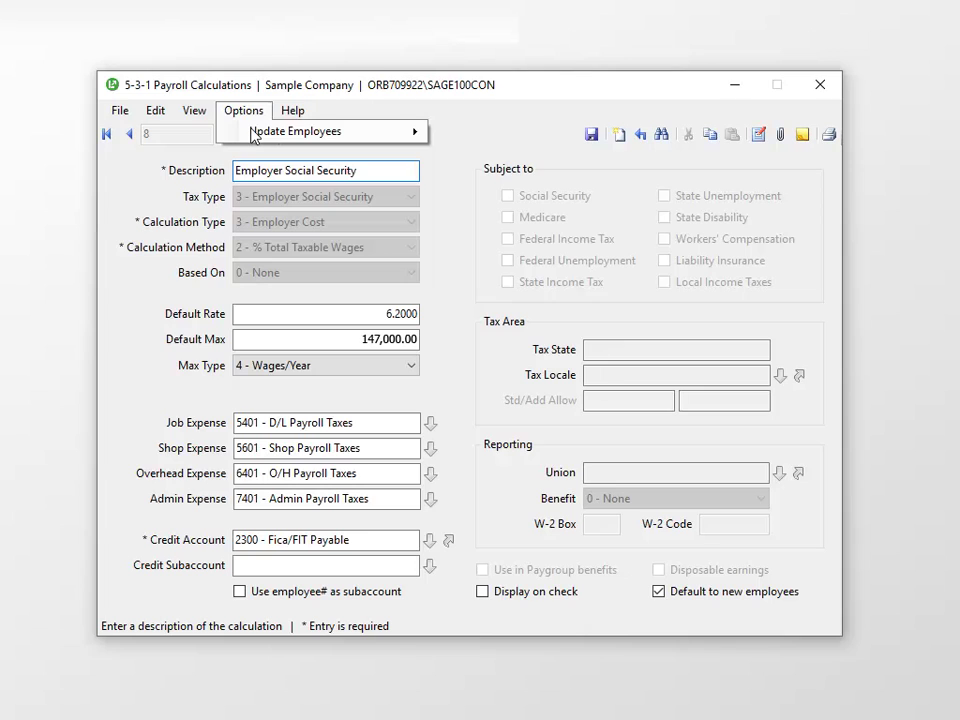
mouse_move(250, 136)
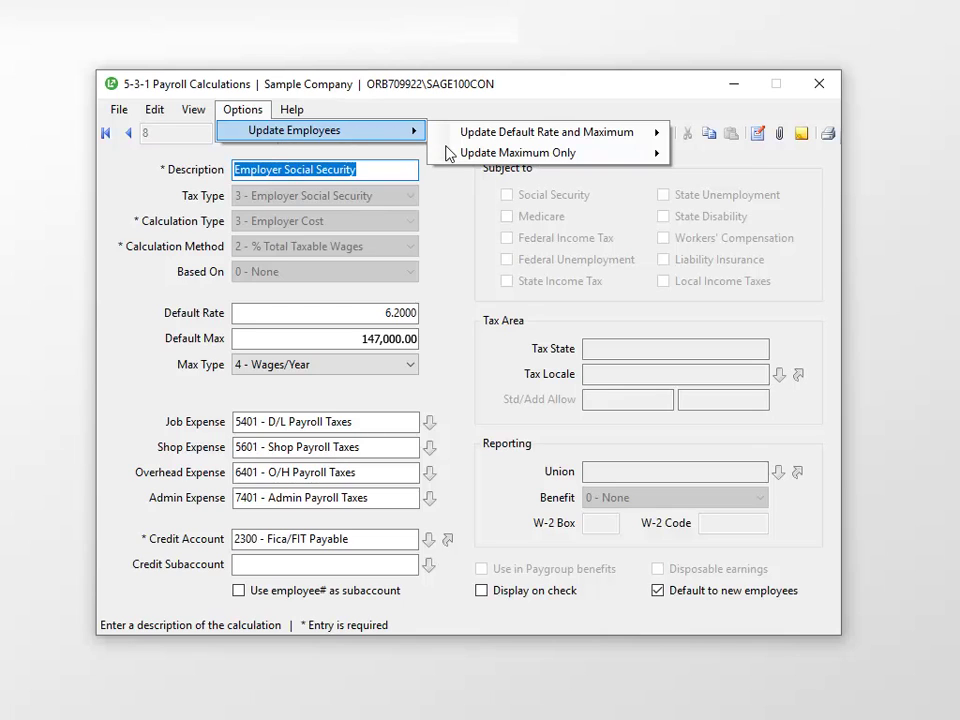
mouse_move(448, 152)
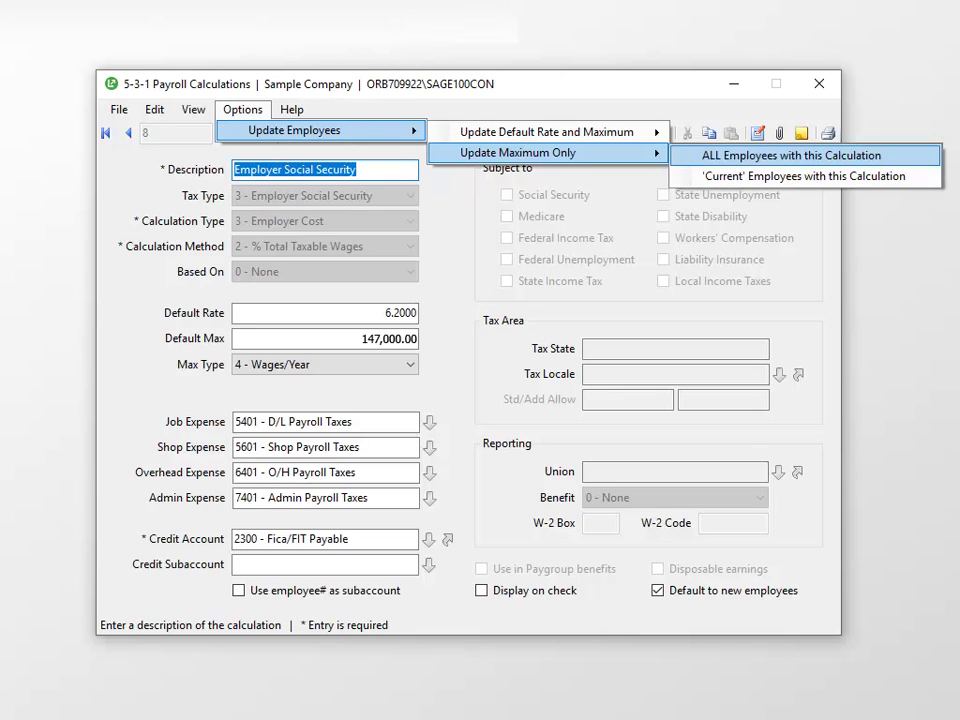
left_click(687, 156)
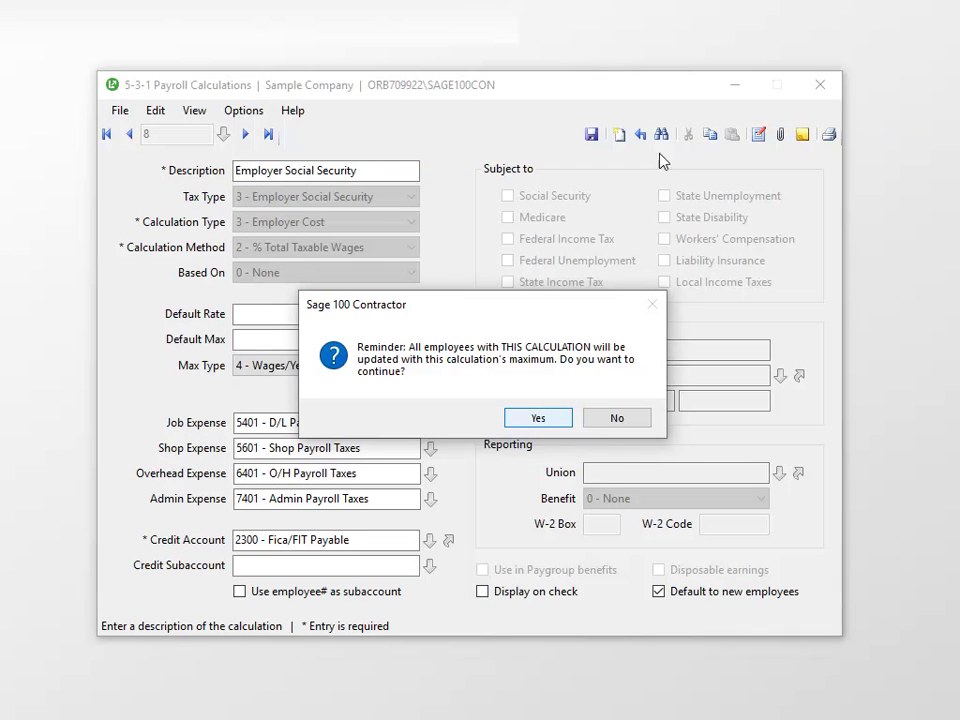
left_click(559, 417)
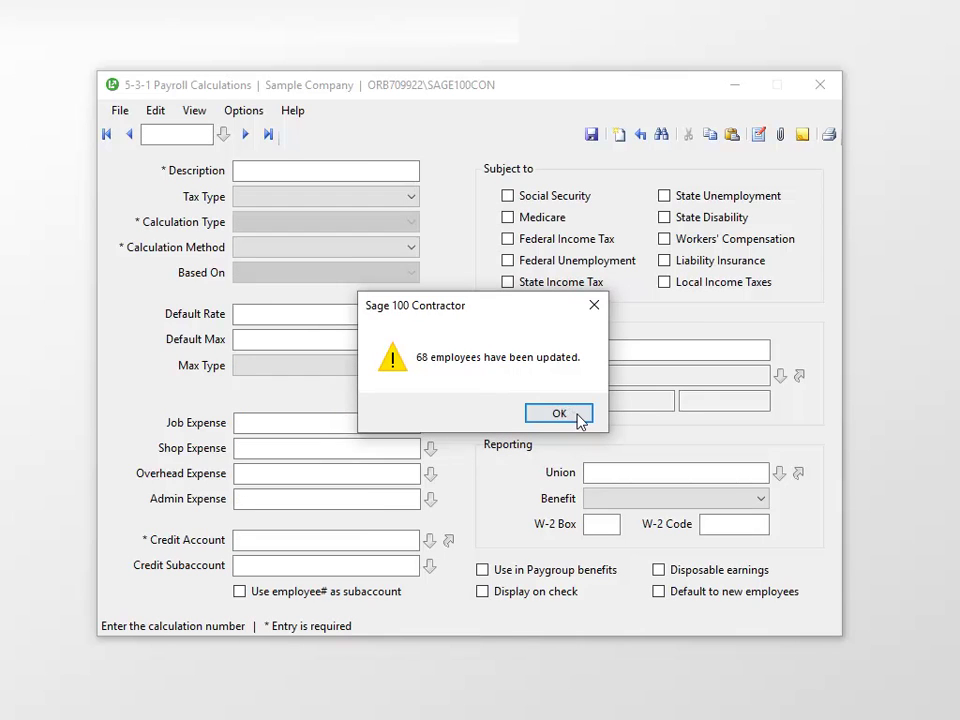
- Acknowledge the 68 employees updated message and close the Edit menu without choosing anything
left_click(580, 418)
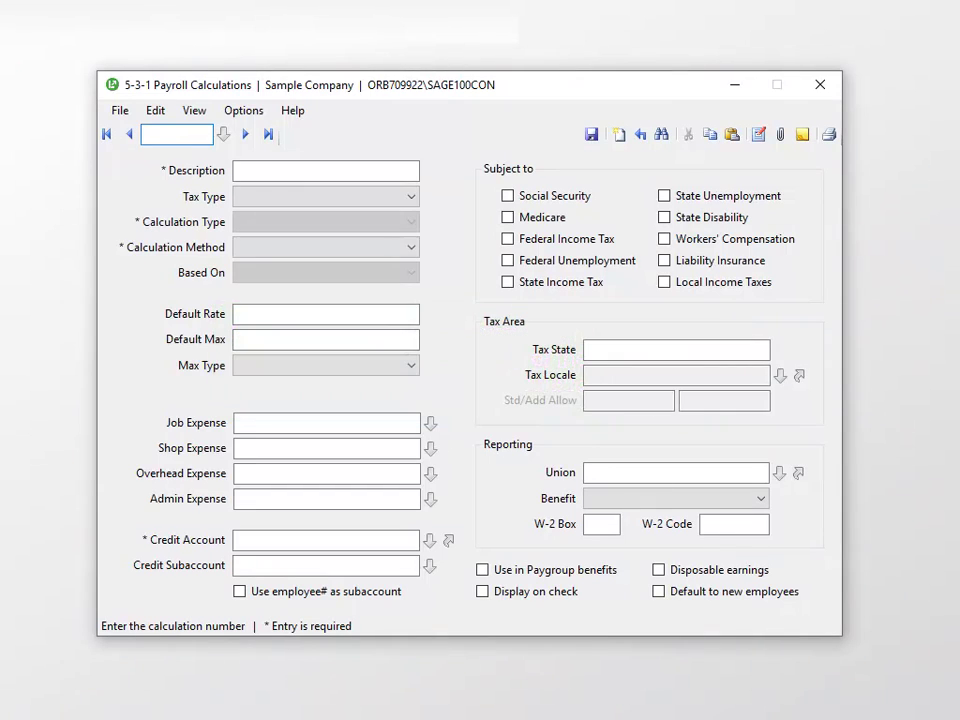
key("alt+e")
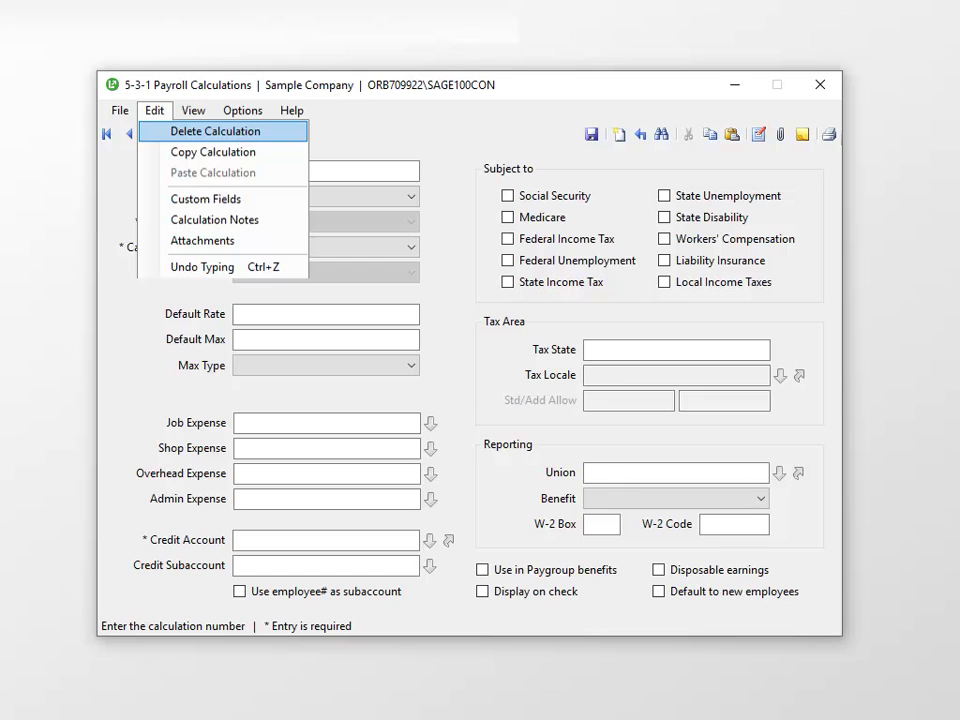
key("Escape")
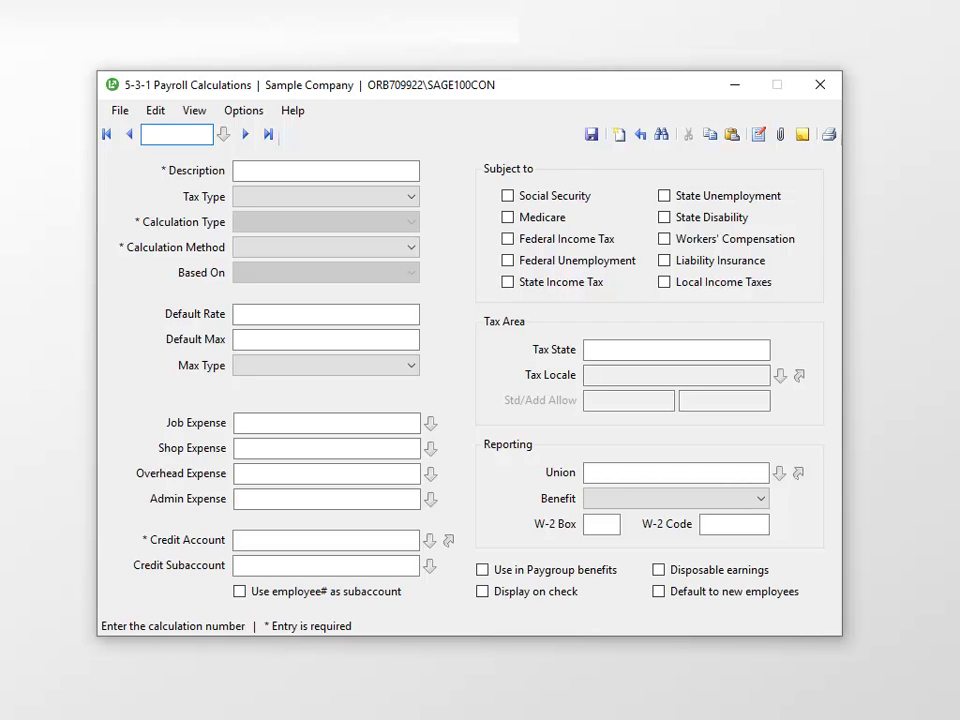
- Display the Update Default Rate and Maximum choices, then close them without choosing one
key("alt+o")
key("Right")
key("Right")
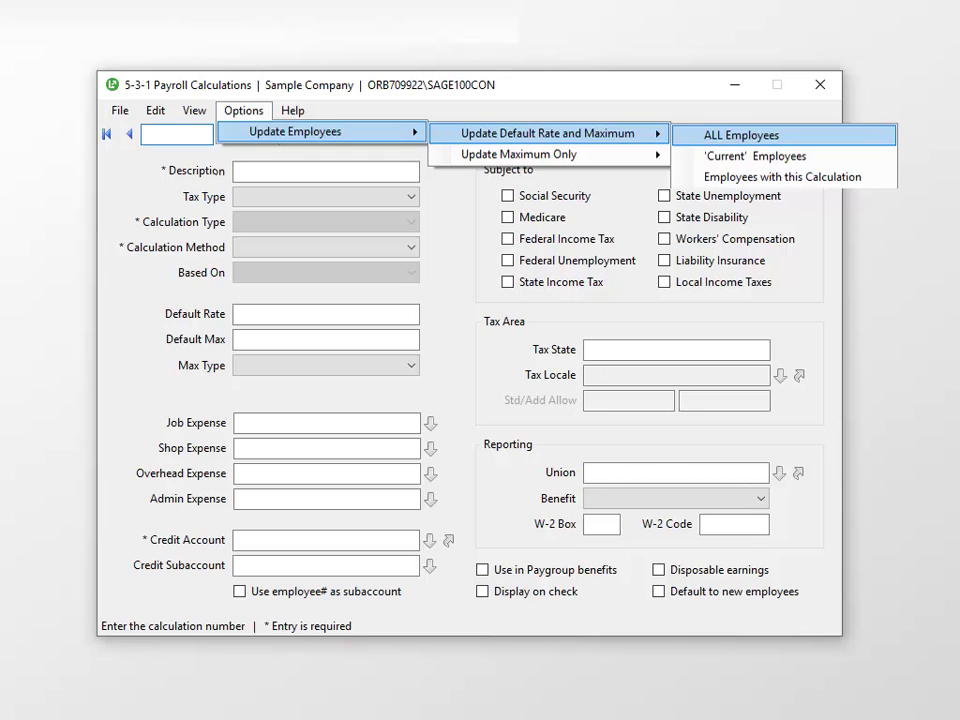
key("alt")
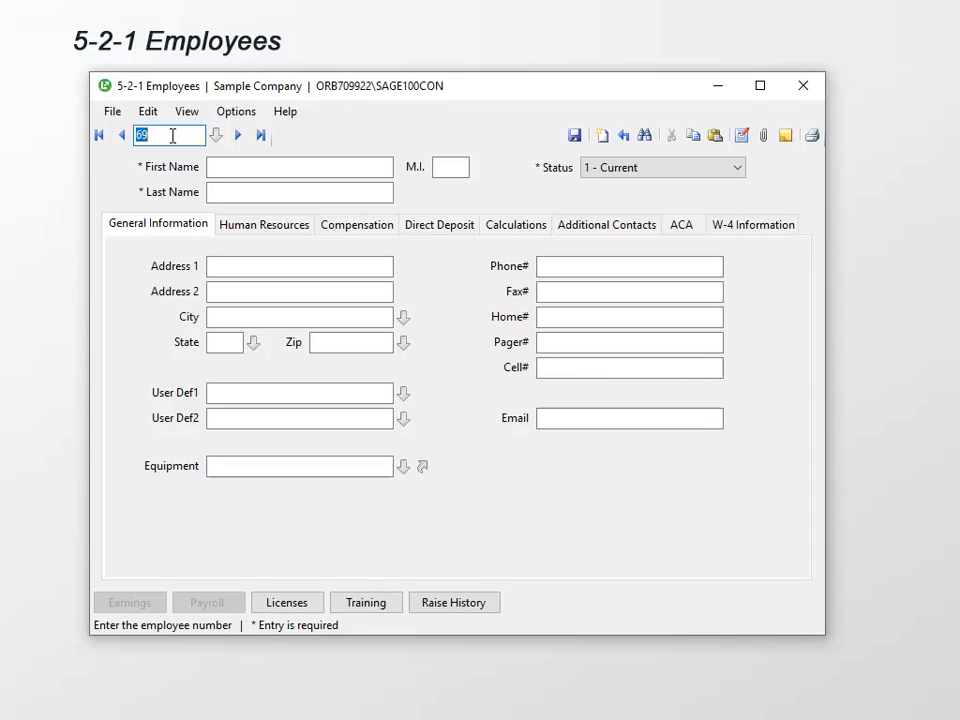
- Load employee 67 and show its Calculations tab to check the 160,200.00 maximum
type("67")
key("Tab")
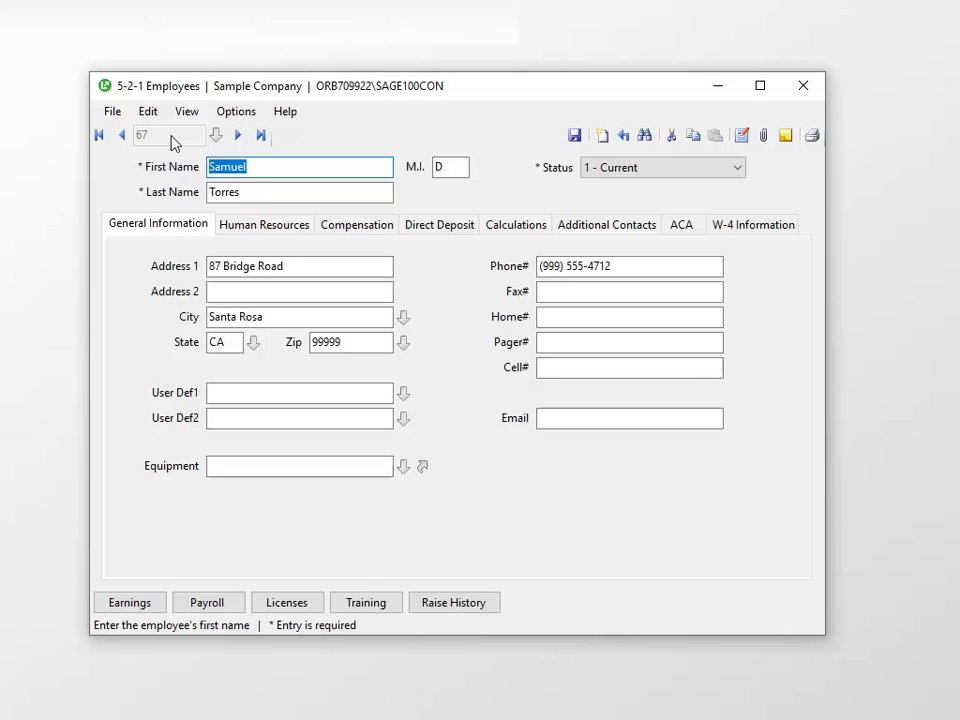
left_click(510, 226)
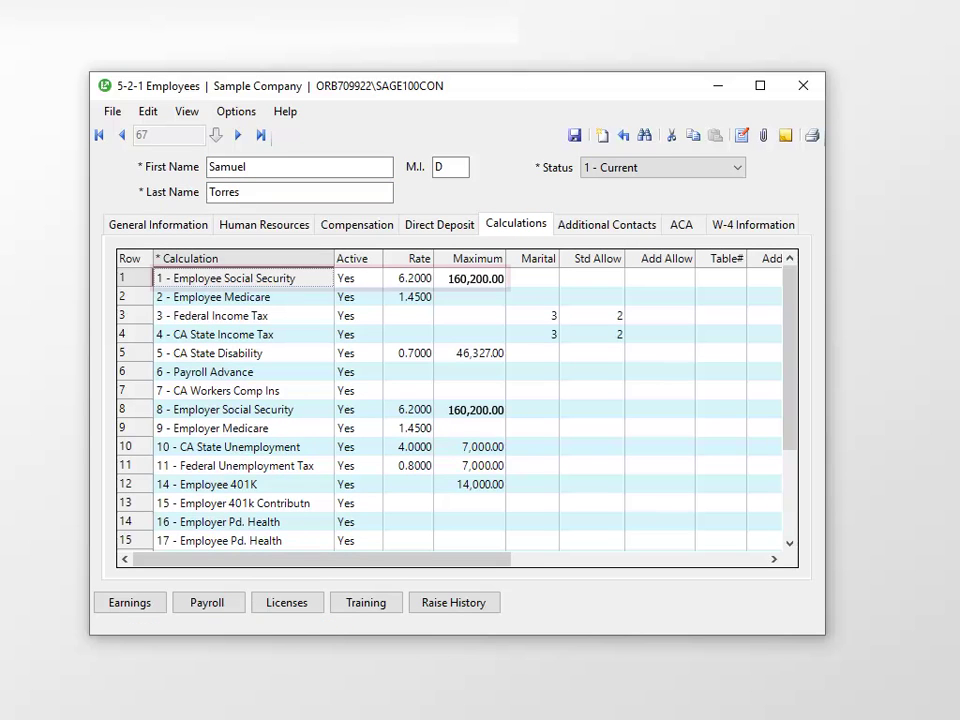